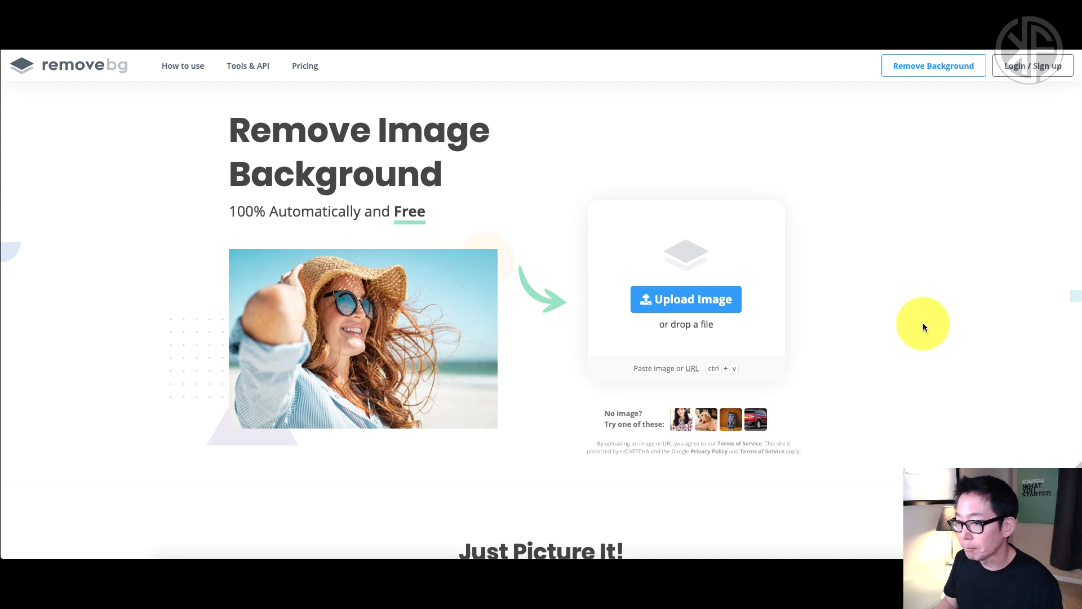
Step: Go to the remove.bg pricing page to see plans and credit details
click(305, 66)
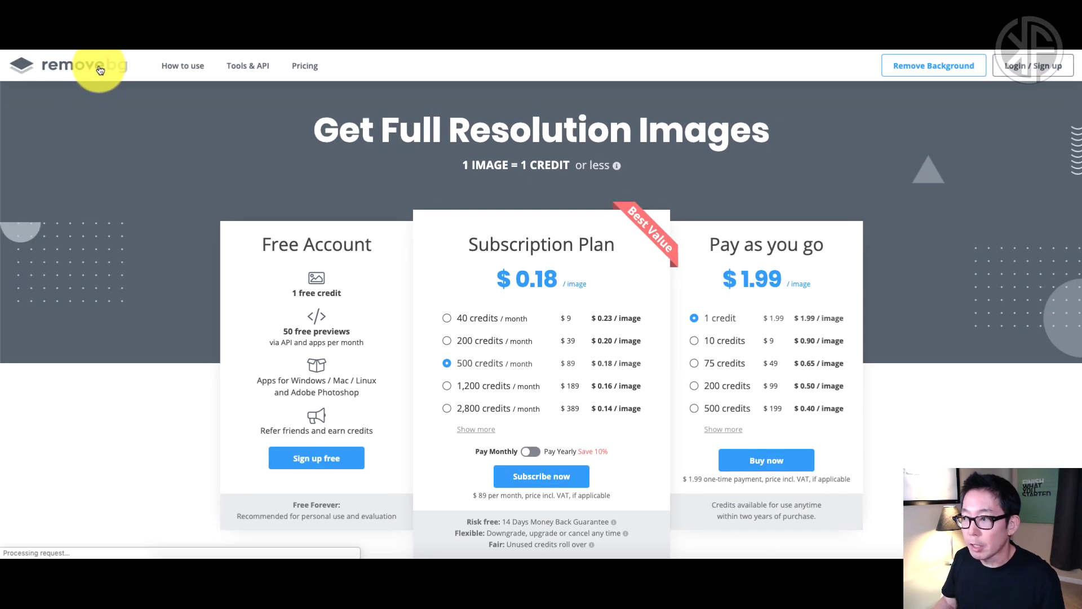
Step: Return home and browse the Tools & API page: desktop app, Photoshop plugin, API
click(96, 65)
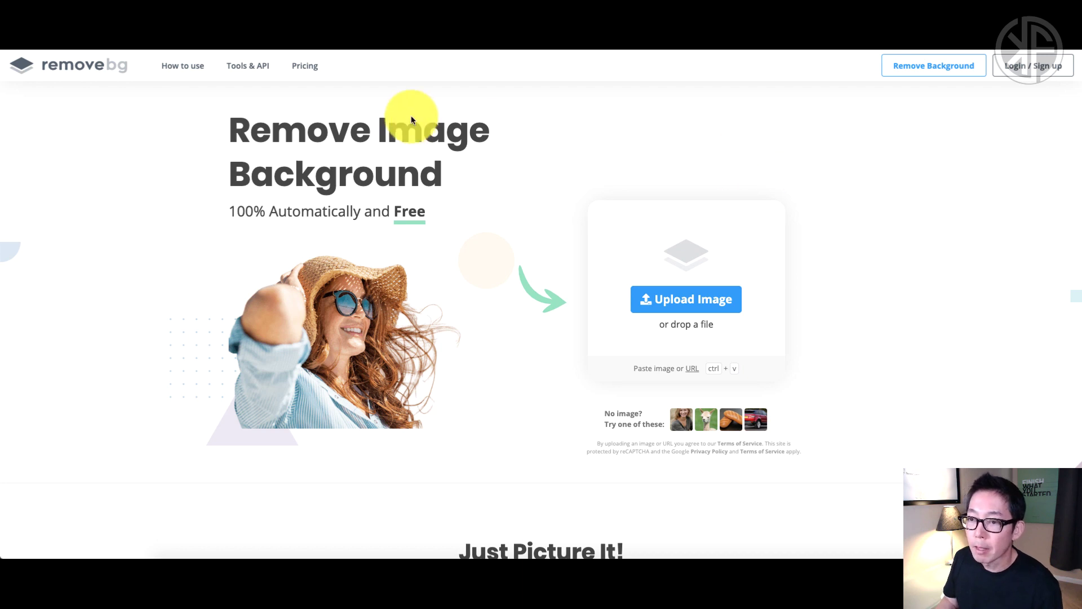
click(249, 68)
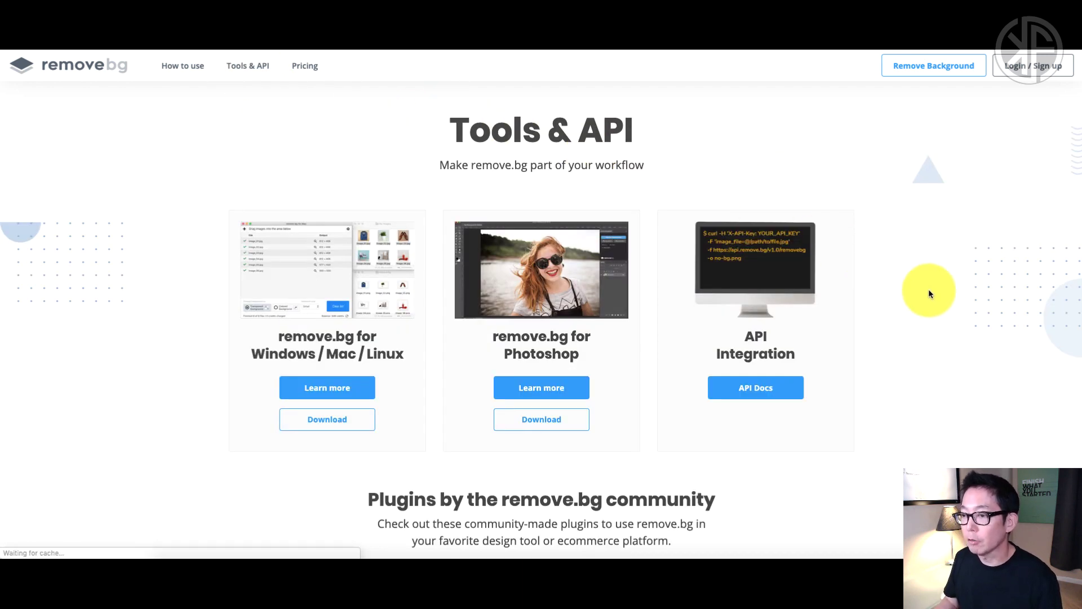
scroll(929, 293, down, 2)
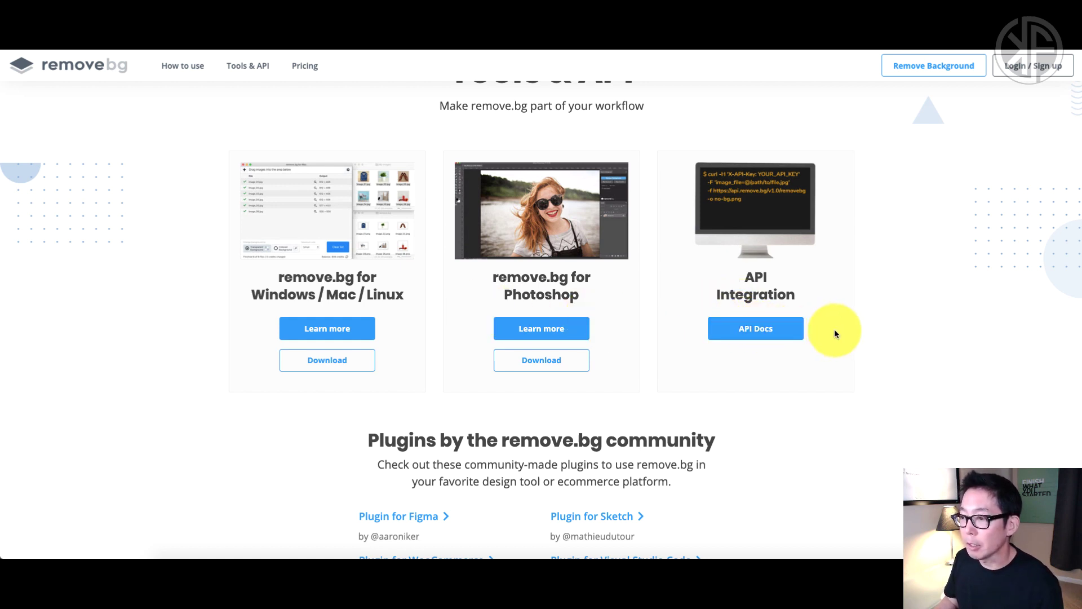
scroll(835, 334, up, 1)
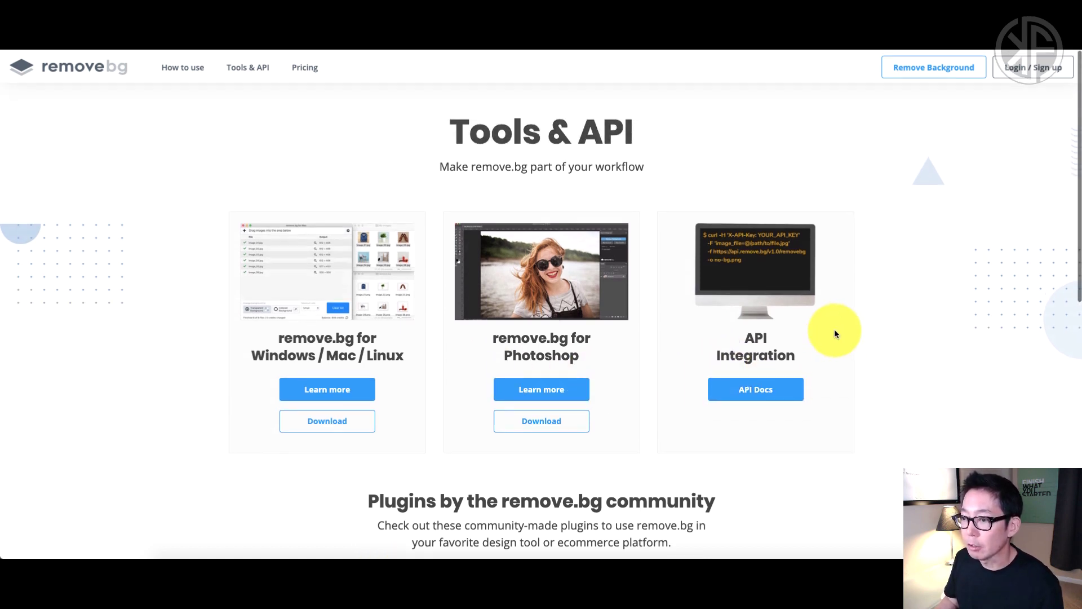
Step: From the home page, upload Image.png from Downloads to get the background-removed portrait
click(98, 72)
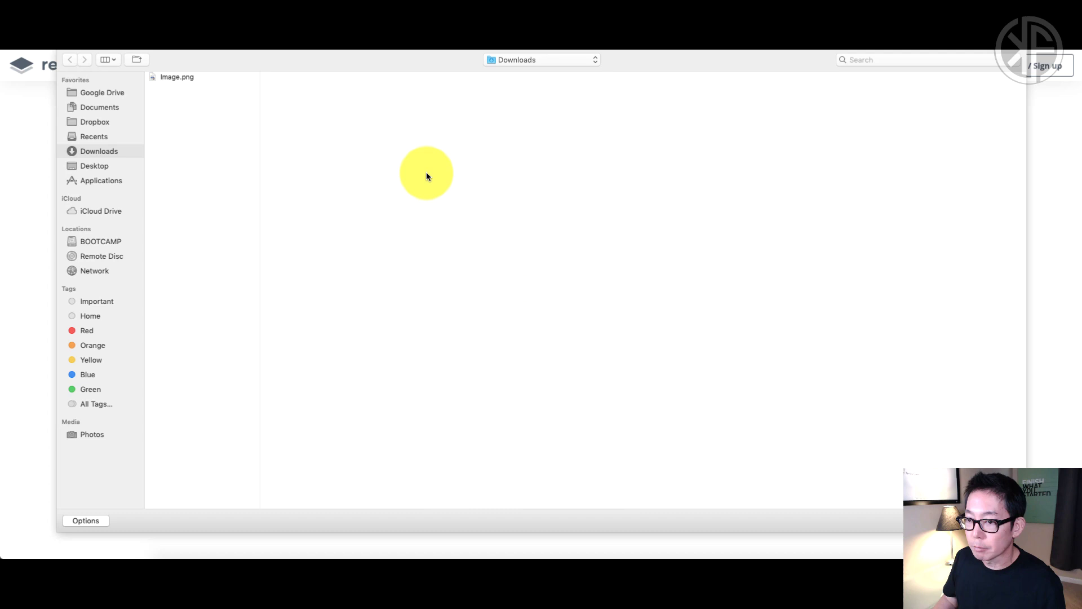
click(174, 77)
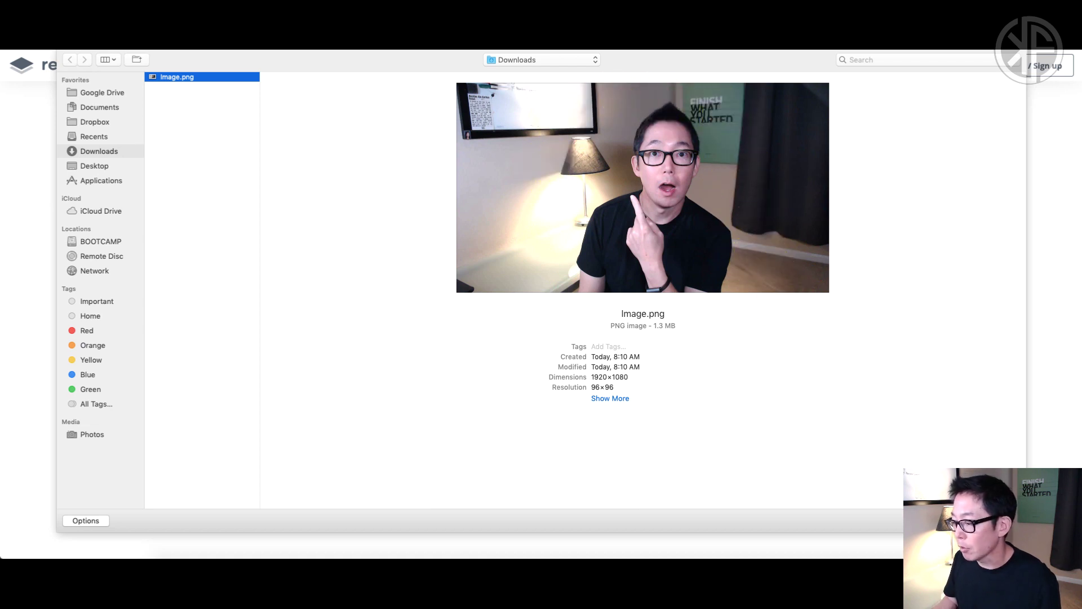
click(1001, 521)
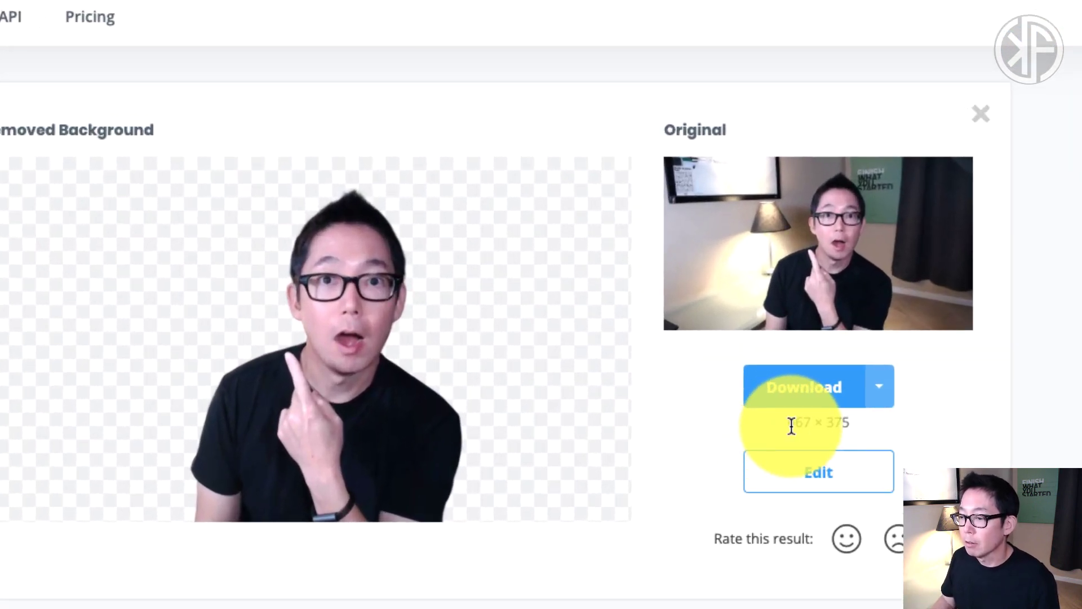
drag(787, 423, 848, 424)
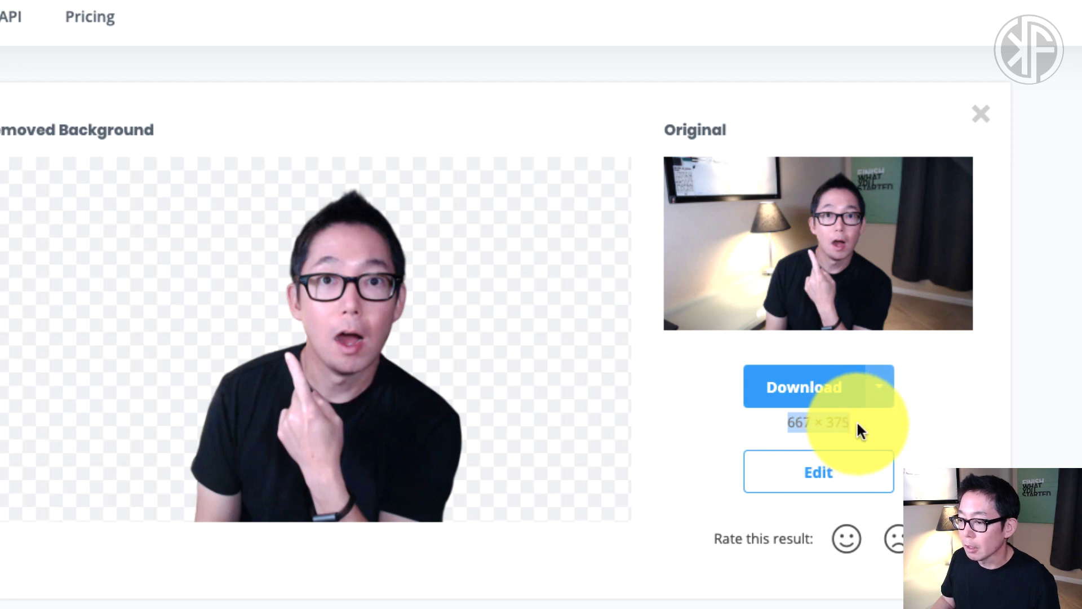
click(867, 437)
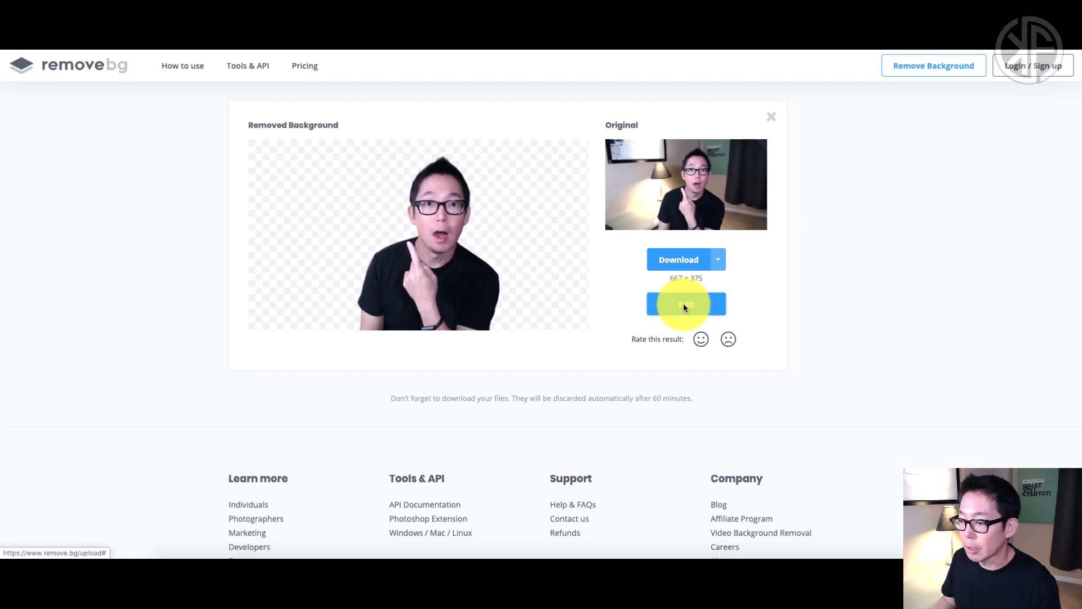
Step: Open the cutout in the editor, try a blurred original background, then undo it
click(684, 304)
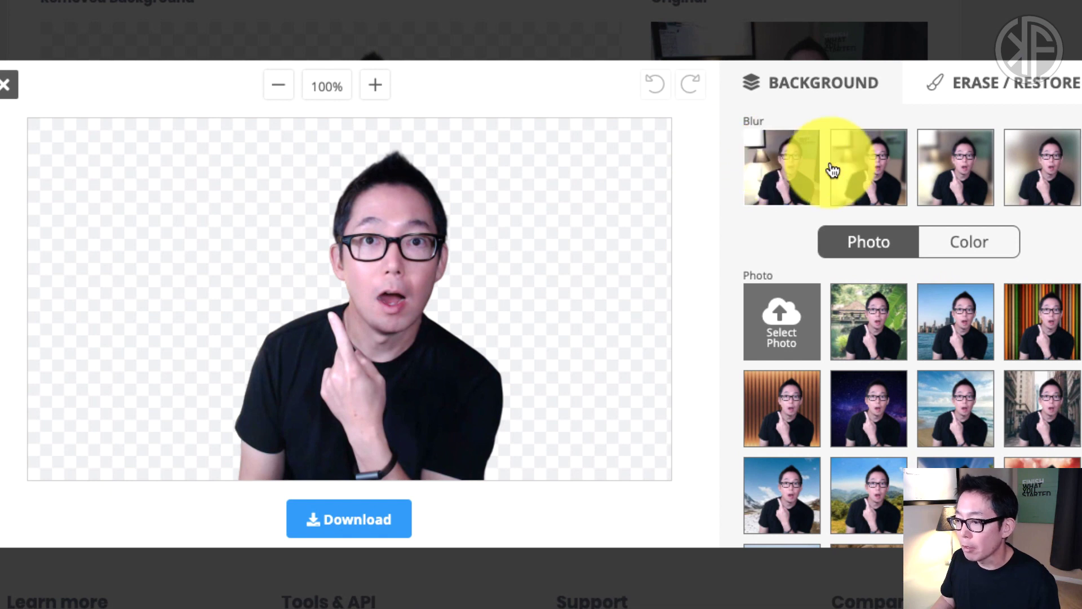
click(1027, 177)
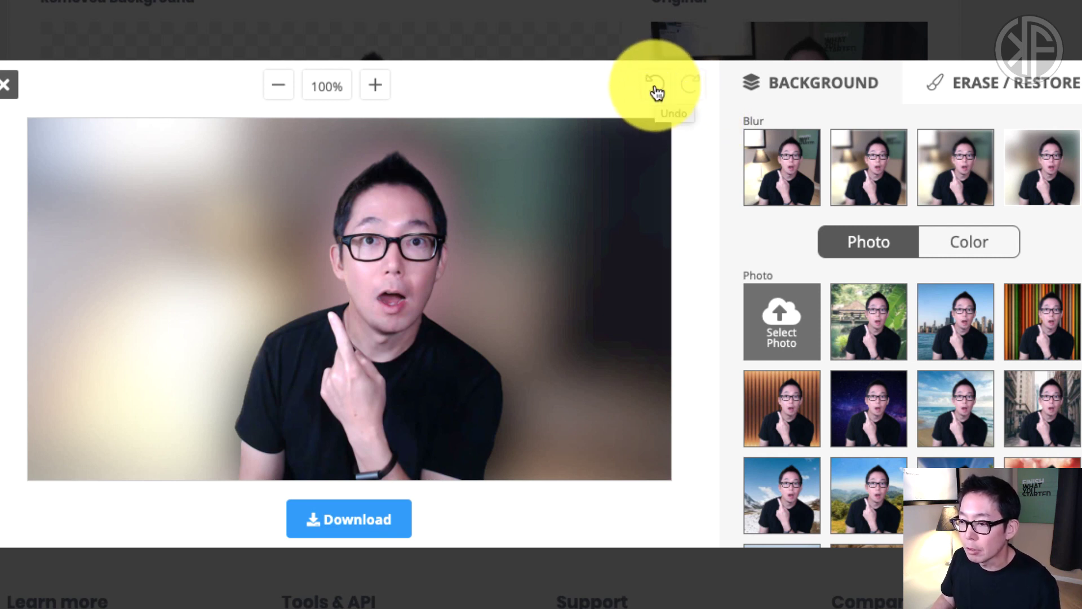
click(655, 90)
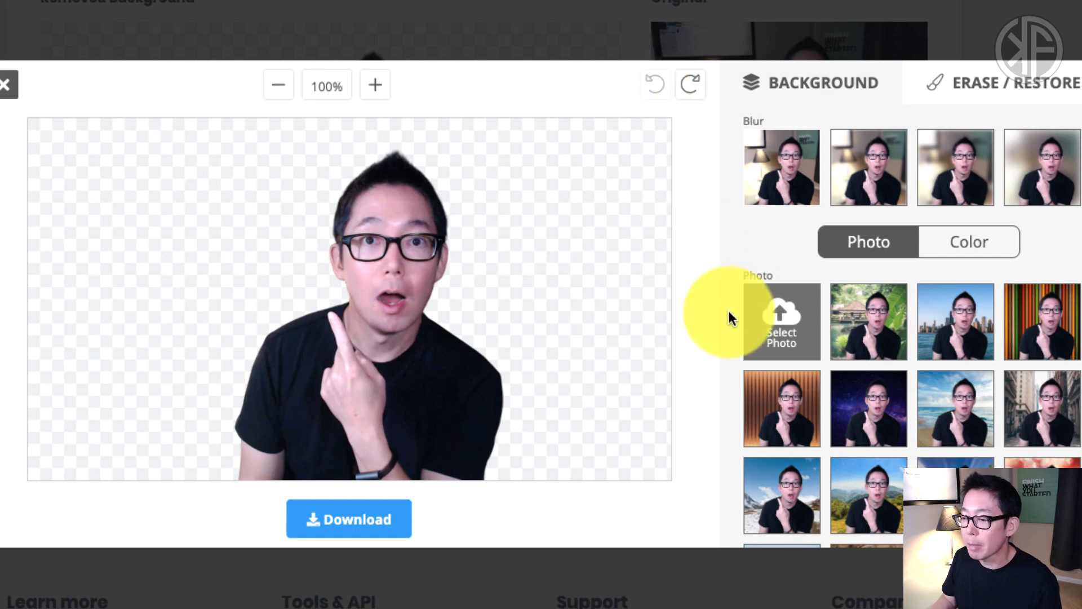
Step: Try a brick wall photo background behind the person, then undo it
scroll(730, 317, down, 1)
scroll(730, 313, down, 1)
scroll(729, 314, down, 4)
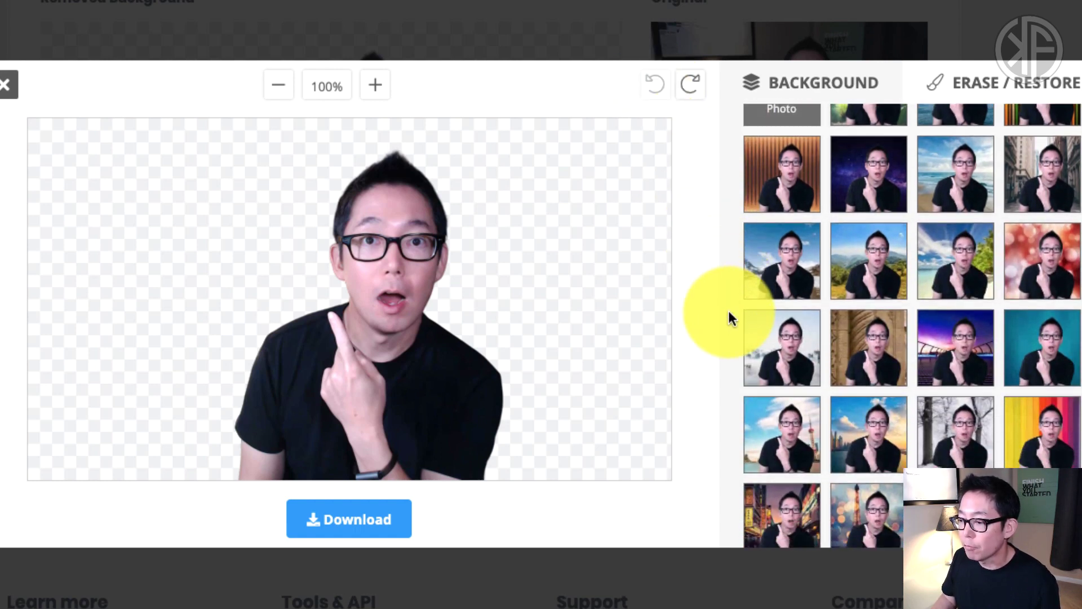
scroll(730, 313, down, 2)
scroll(730, 314, down, 2)
scroll(730, 313, down, 2)
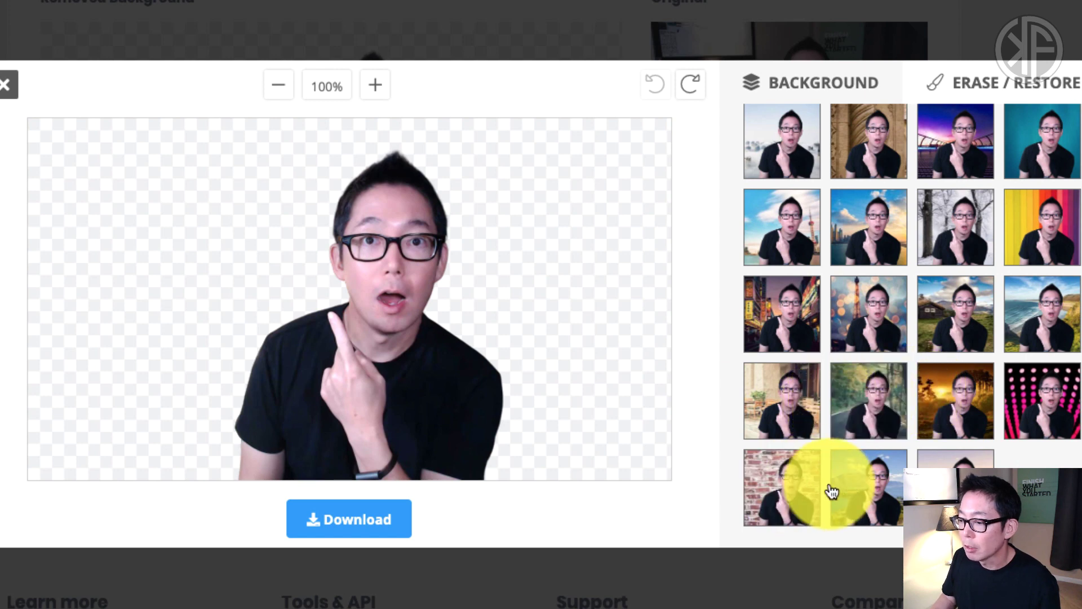
click(771, 488)
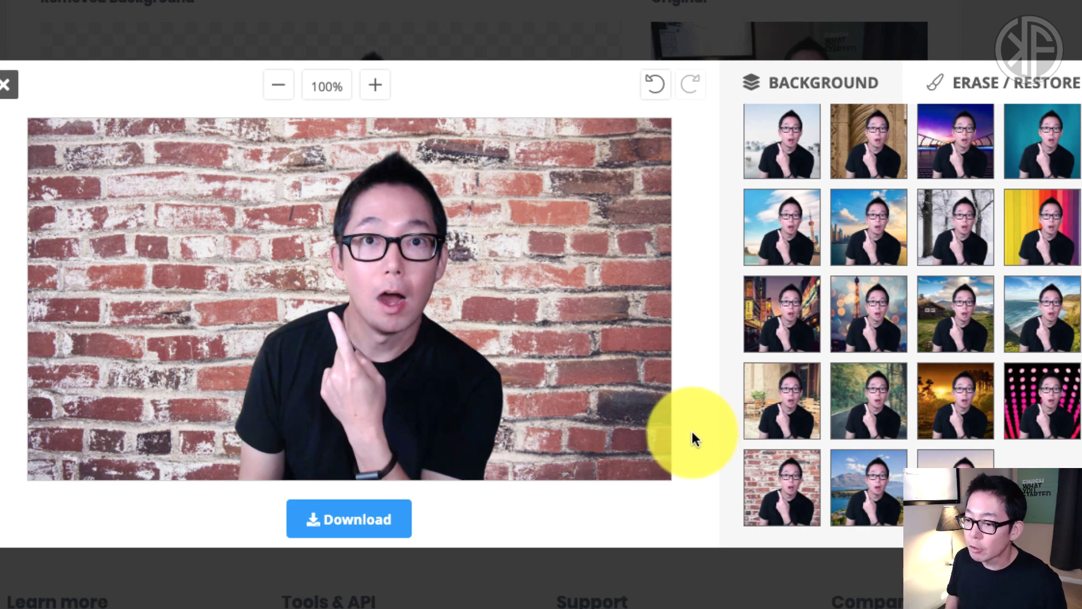
click(653, 85)
Step: Try a light green colour background, revert to transparent, and show photo backgrounds
scroll(852, 262, up, 3)
scroll(851, 262, up, 3)
scroll(851, 260, up, 2)
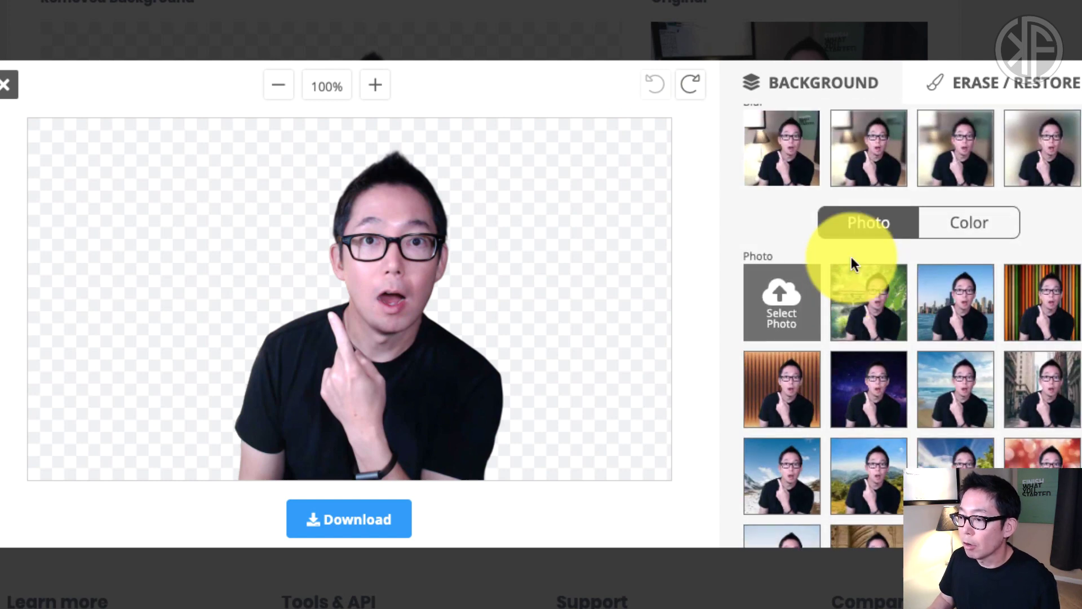
click(967, 225)
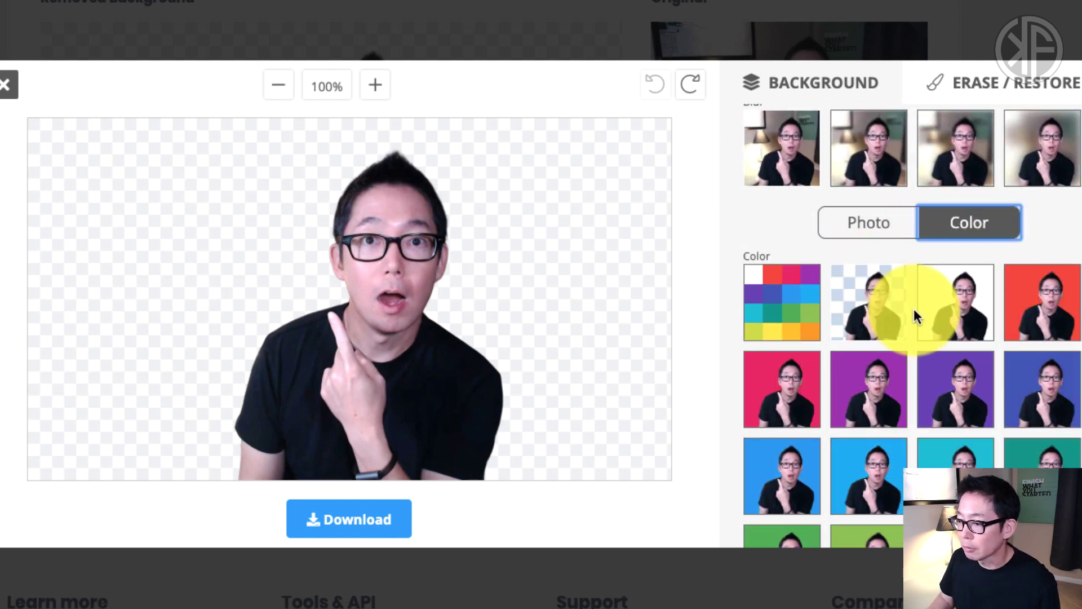
scroll(914, 309, down, 2)
scroll(914, 309, down, 2)
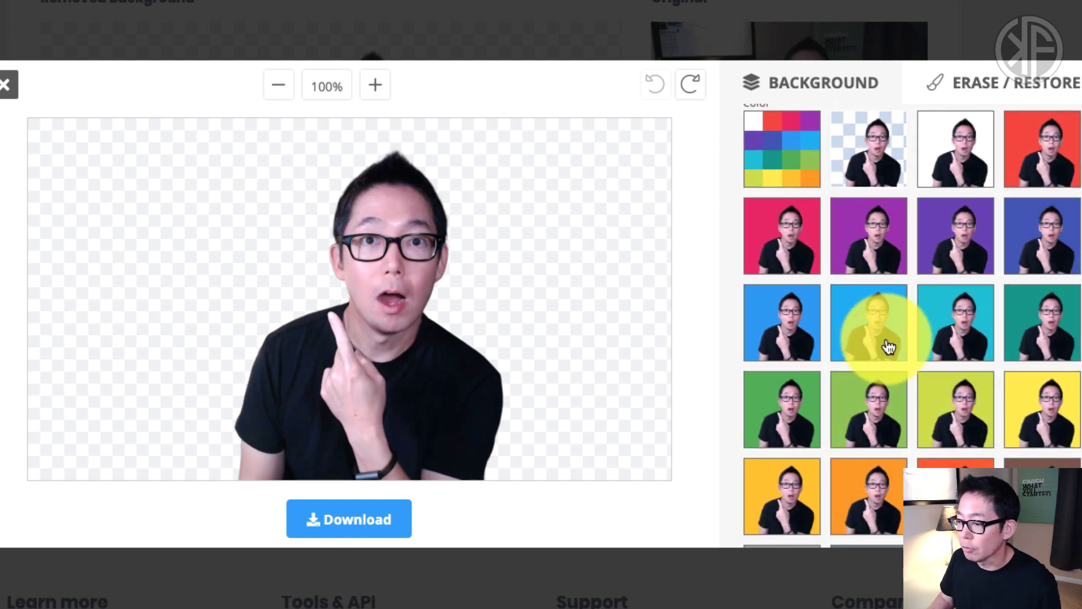
click(857, 406)
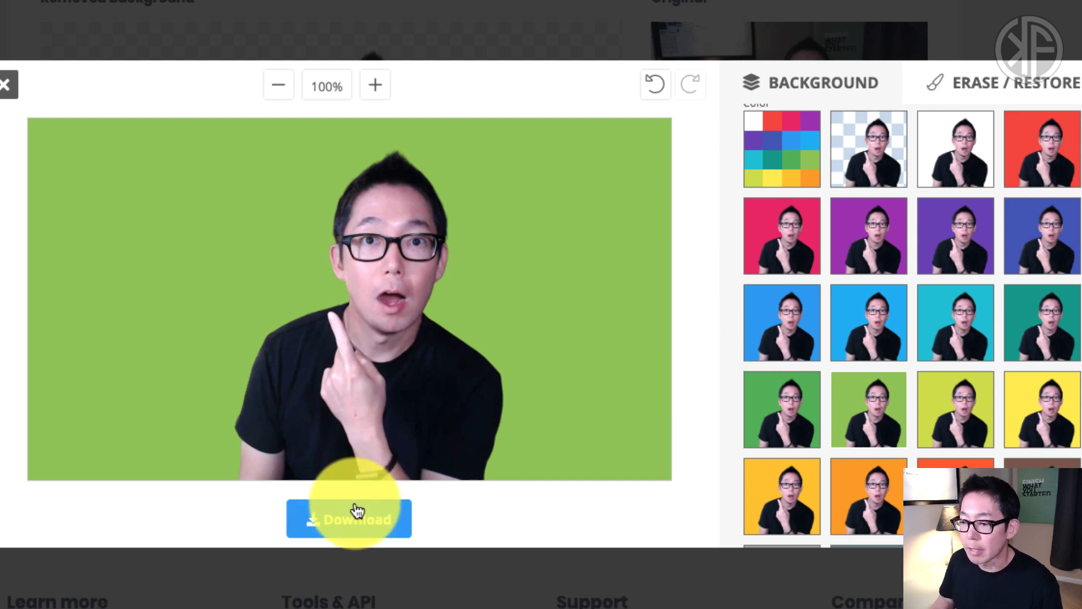
click(656, 85)
scroll(784, 208, up, 3)
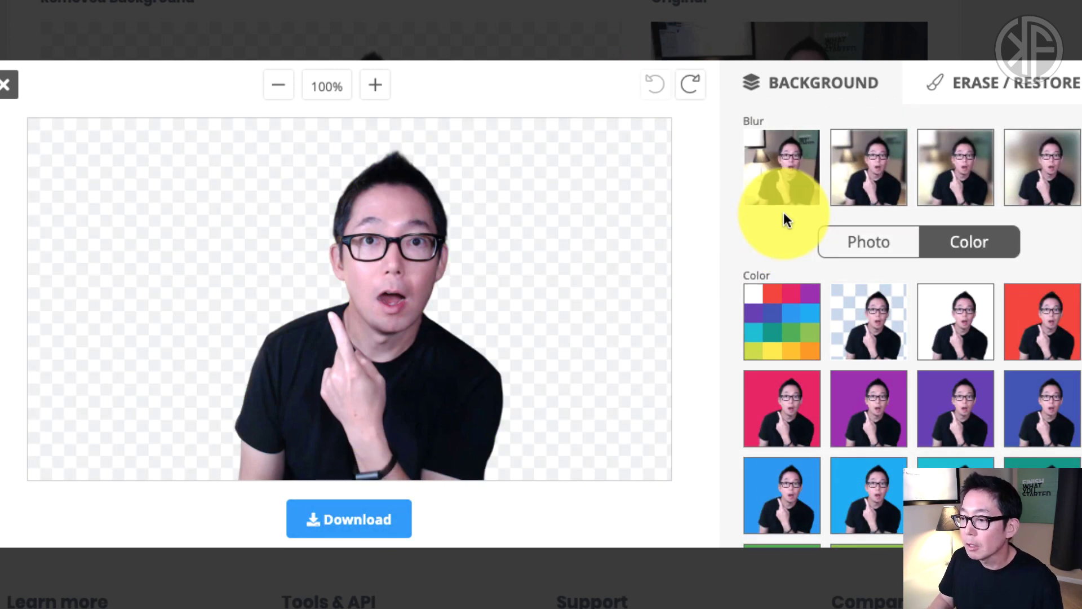
click(861, 241)
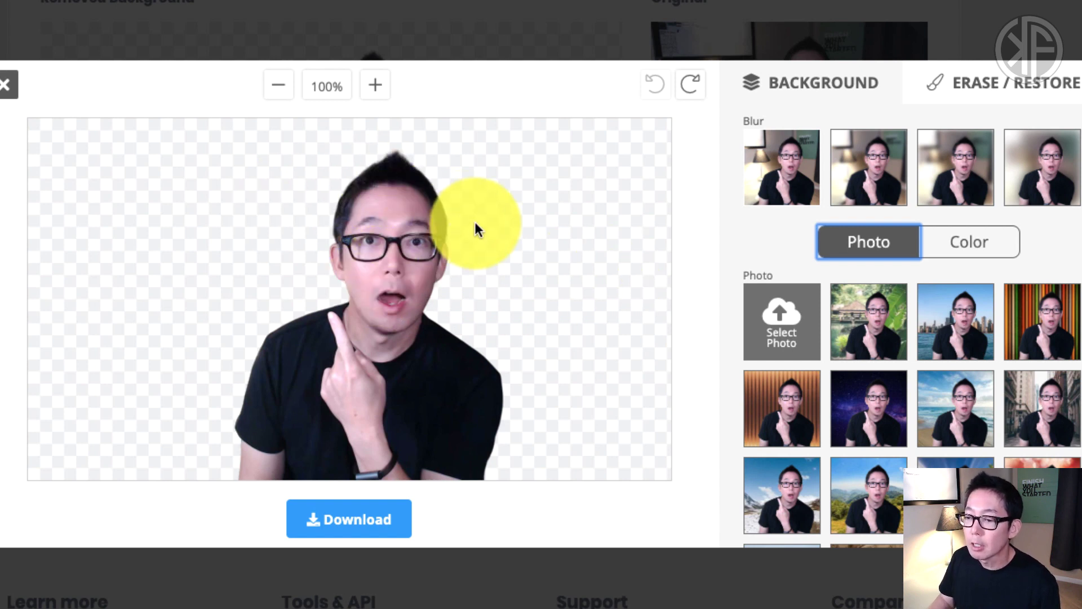
Step: In Erase/Restore, trial-erase the shirt's right edge, undo it, and choose Restore mode
click(1006, 89)
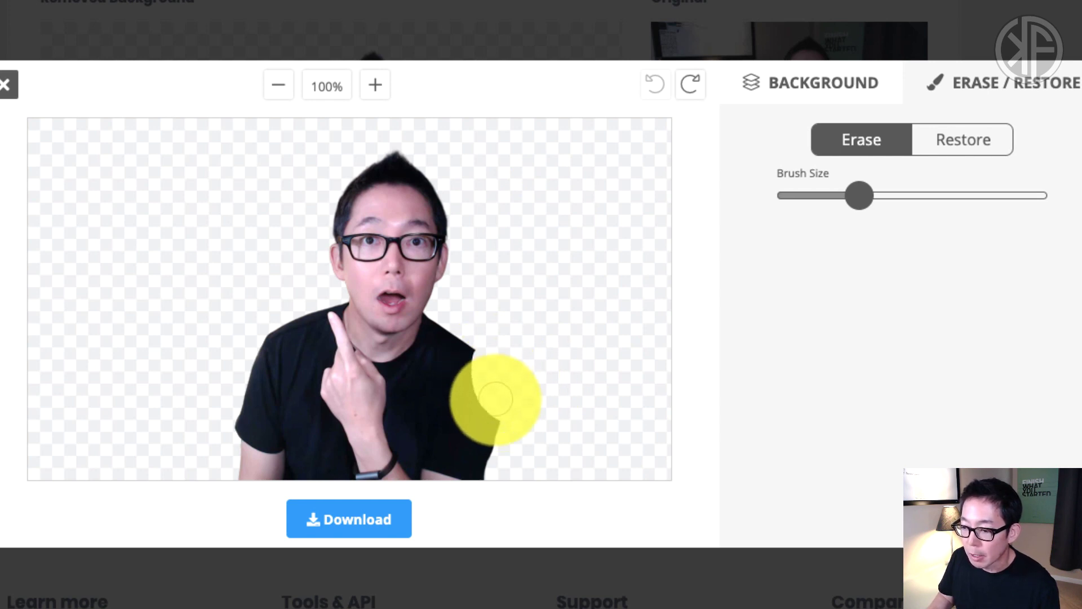
drag(496, 399, 515, 415)
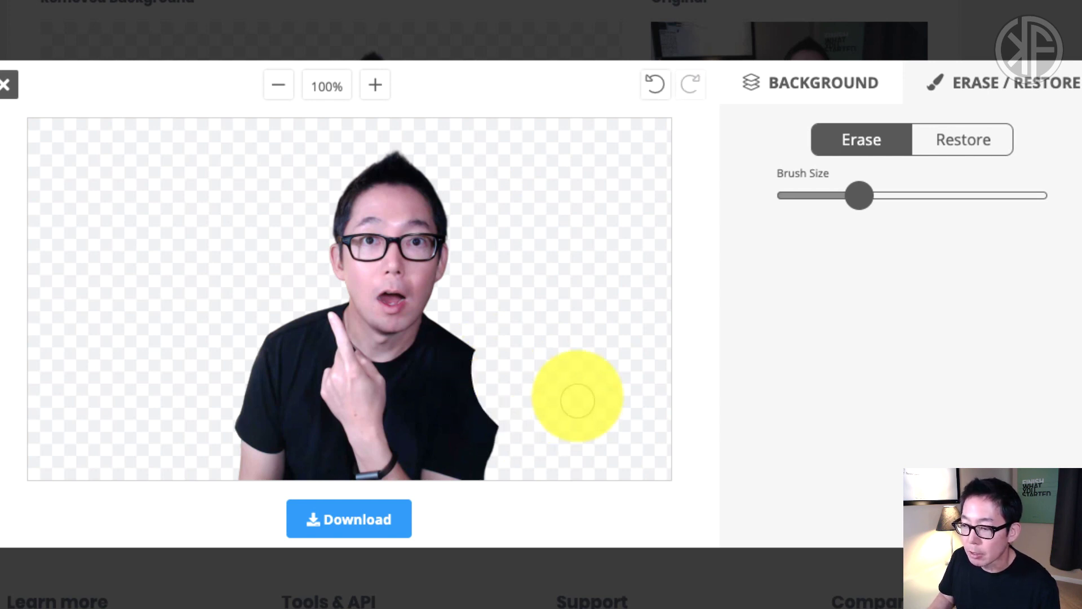
click(656, 85)
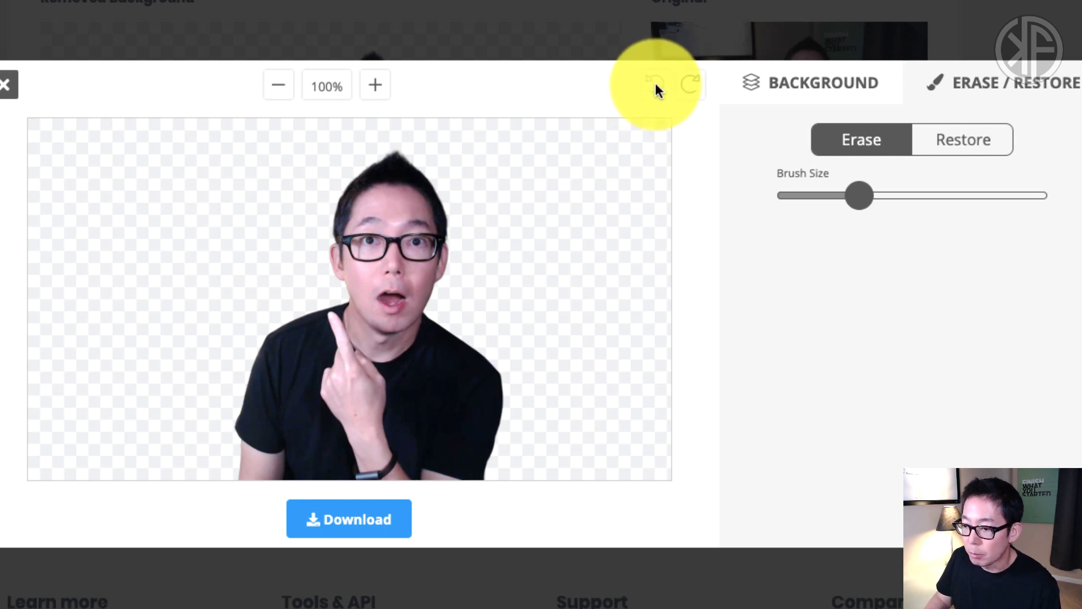
click(947, 149)
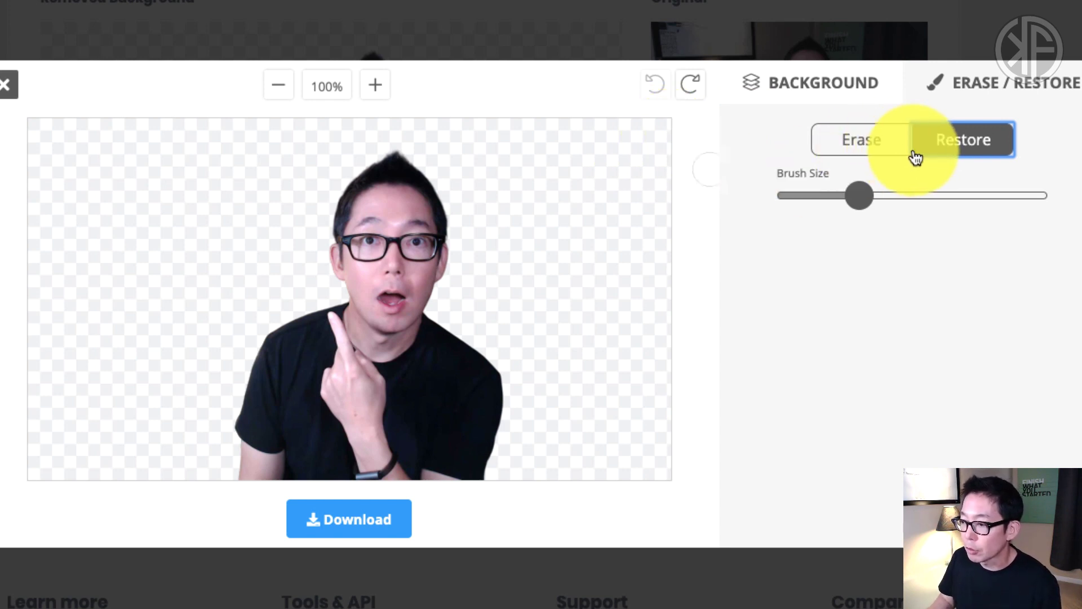
Step: Enlarge the restore brush, trial-restore above the head, then undo the patch
mouse_move(861, 195)
mouse_down()
mouse_move(953, 197)
mouse_move(851, 198)
mouse_up()
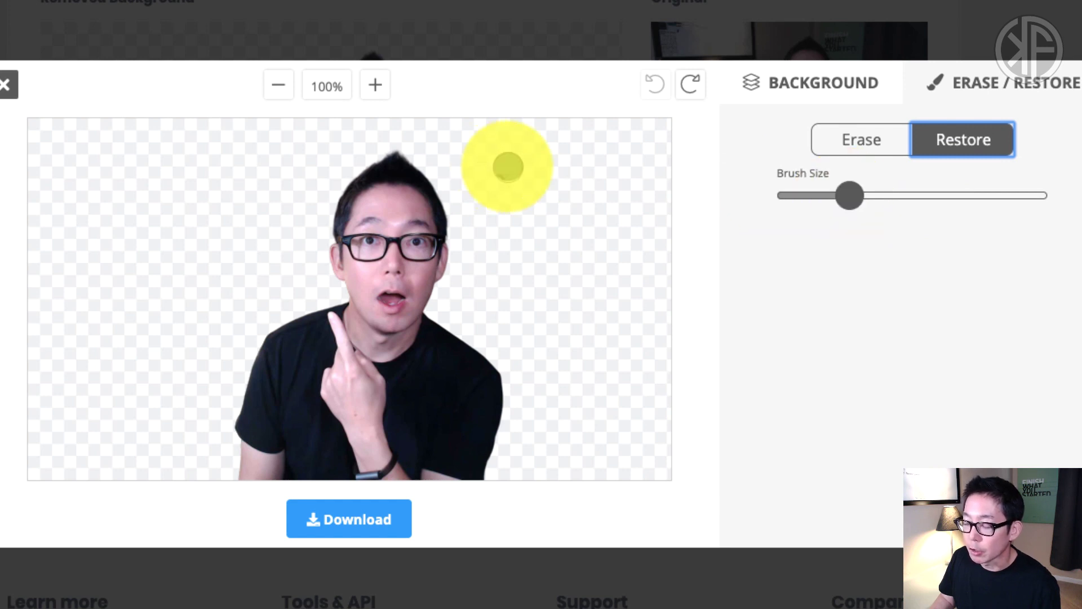
mouse_move(508, 167)
mouse_down()
mouse_move(524, 127)
mouse_move(447, 121)
mouse_move(495, 181)
mouse_move(455, 162)
mouse_move(447, 133)
mouse_move(507, 157)
mouse_move(513, 205)
mouse_move(481, 197)
mouse_move(423, 133)
mouse_up()
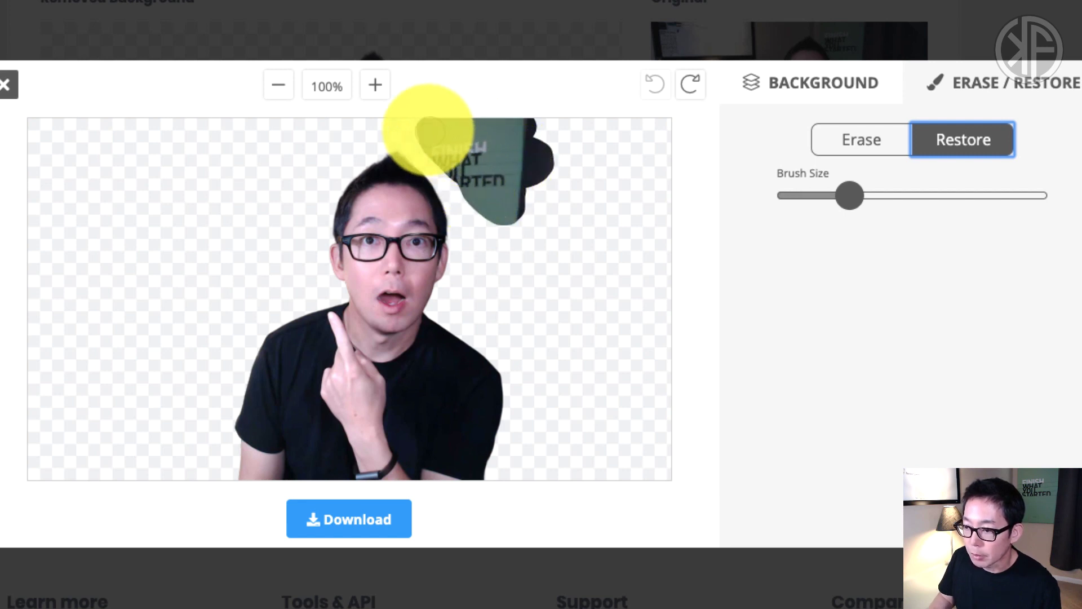
click(661, 90)
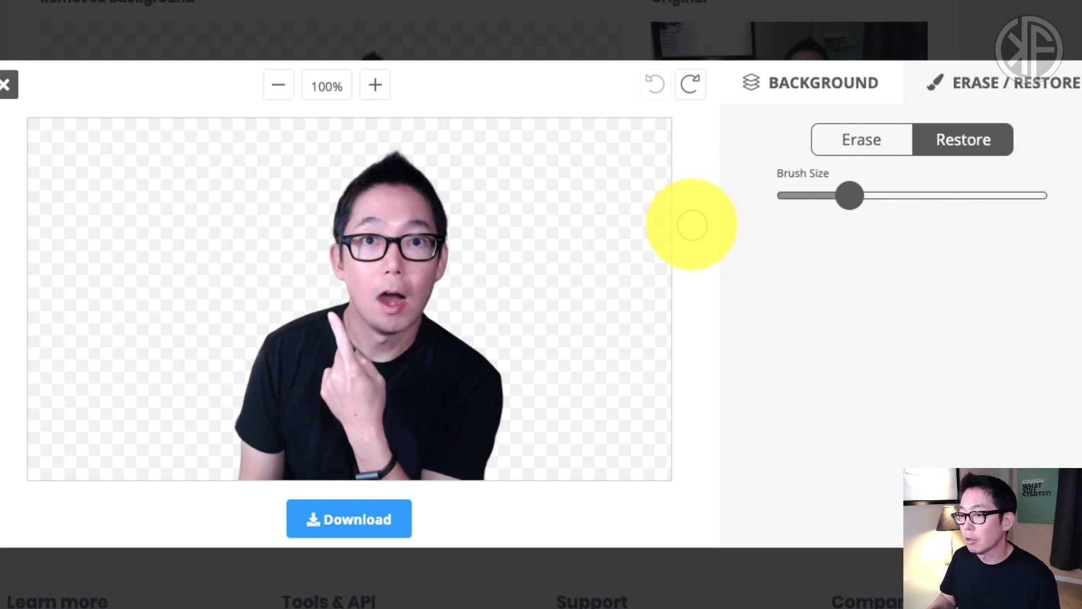
Step: Zoom in on the face, then zoom back out to the 100% view
click(375, 90)
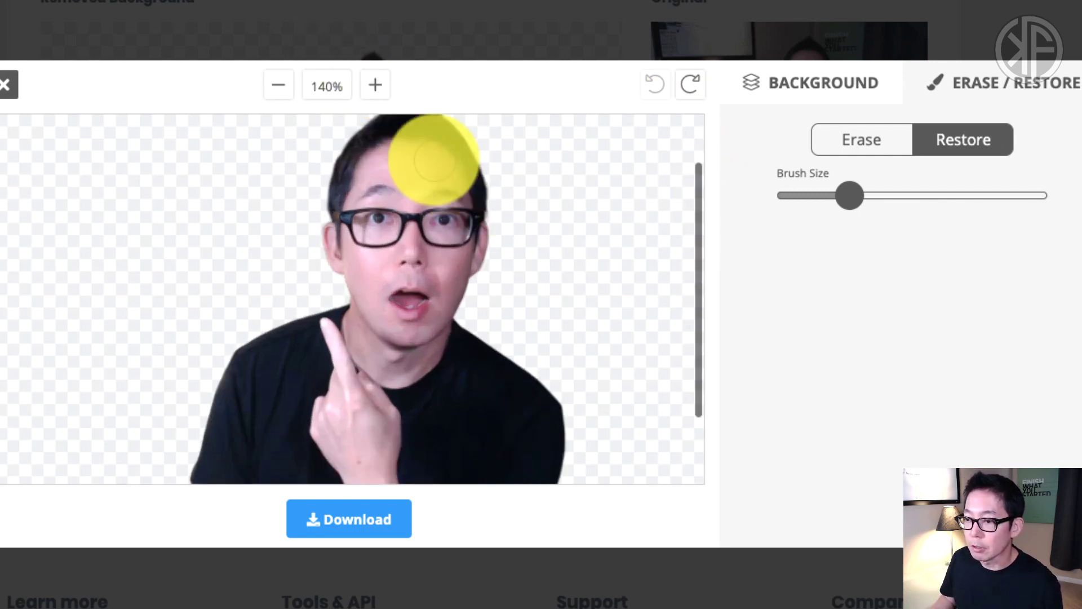
click(278, 86)
click(279, 86)
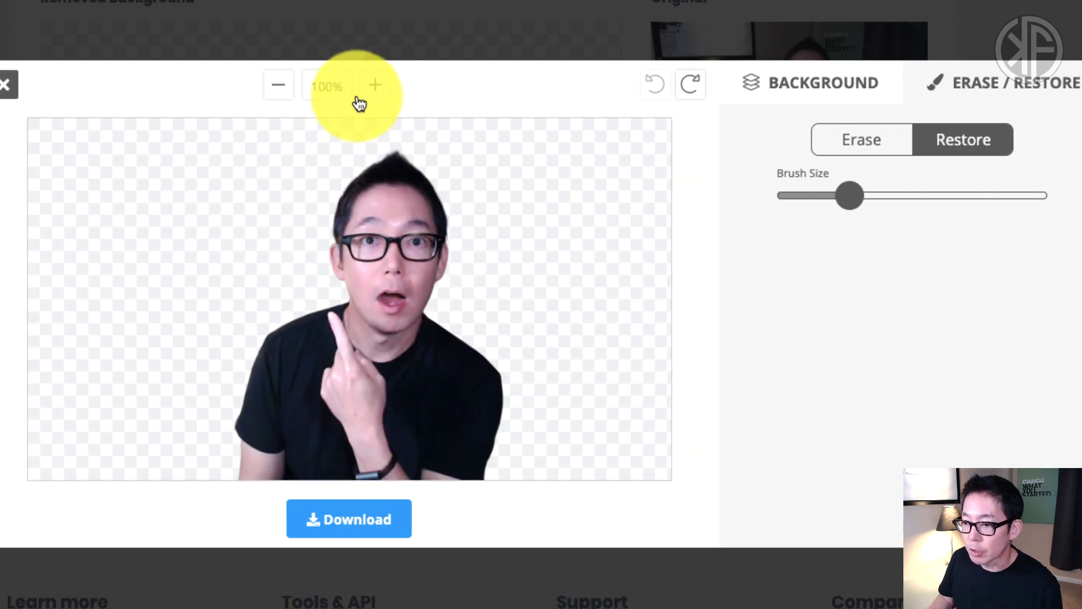
click(375, 90)
triple_click(375, 90)
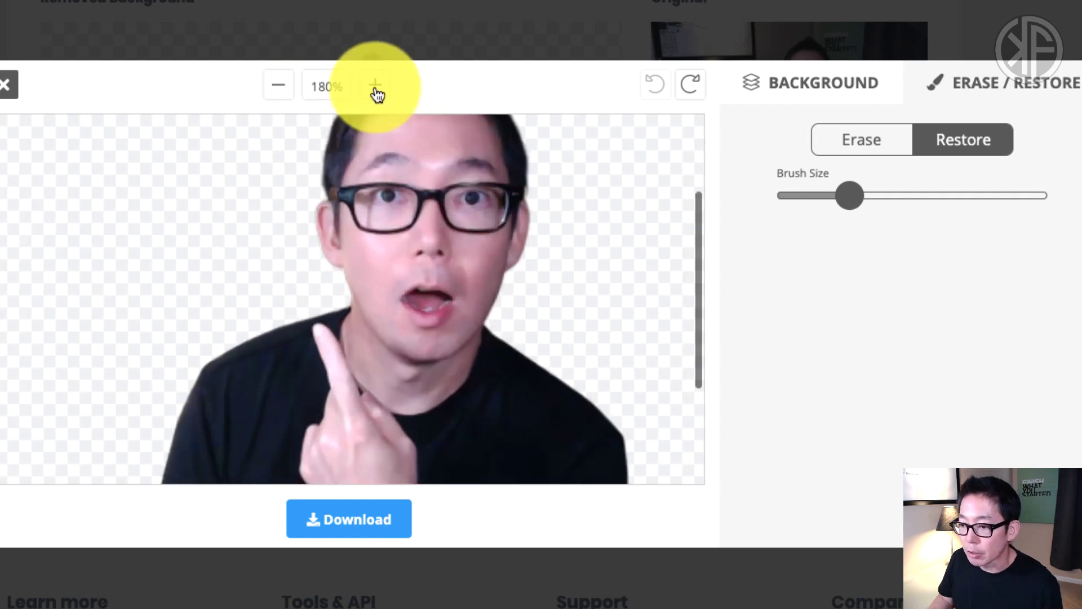
double_click(375, 90)
click(375, 90)
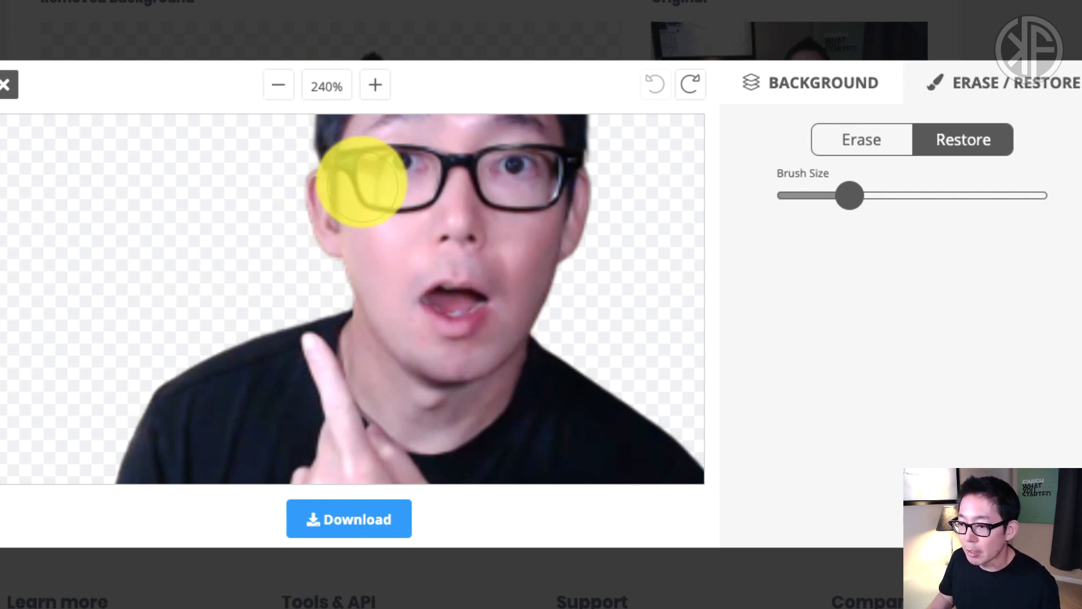
click(279, 90)
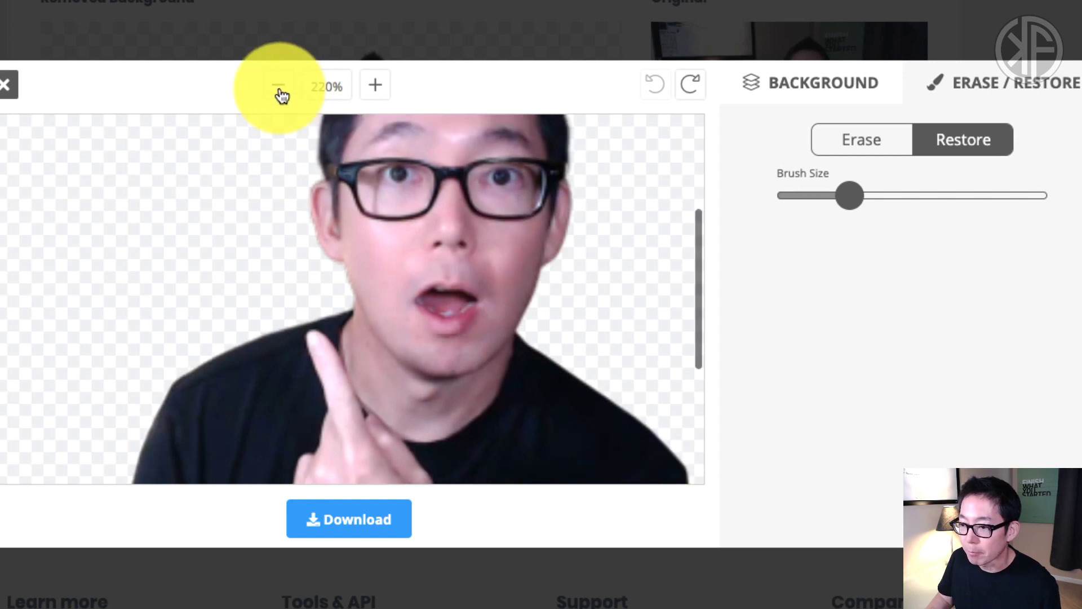
click(279, 90)
click(279, 90)
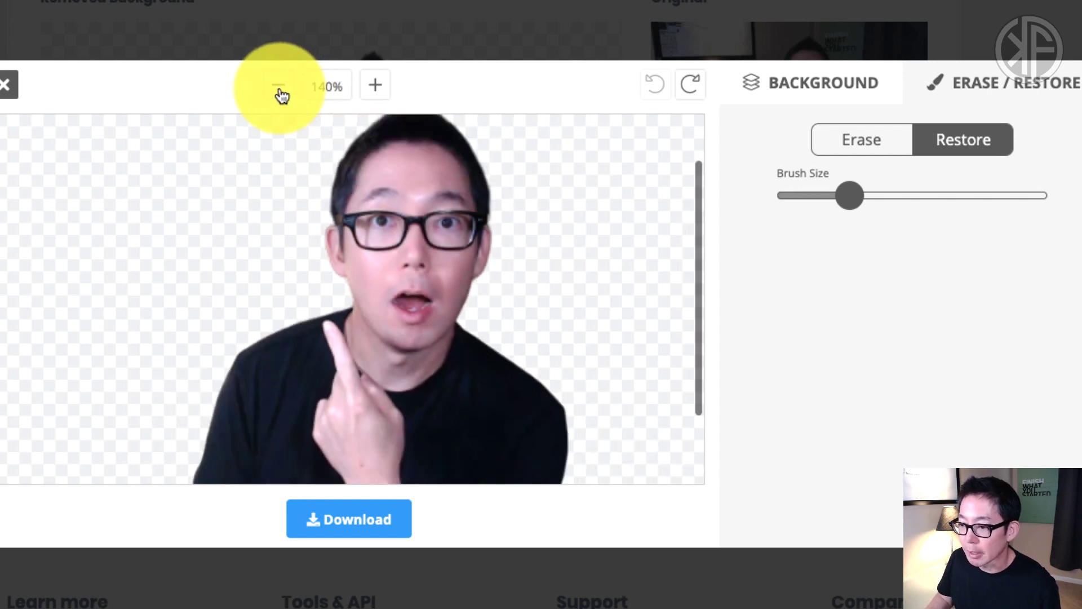
click(280, 90)
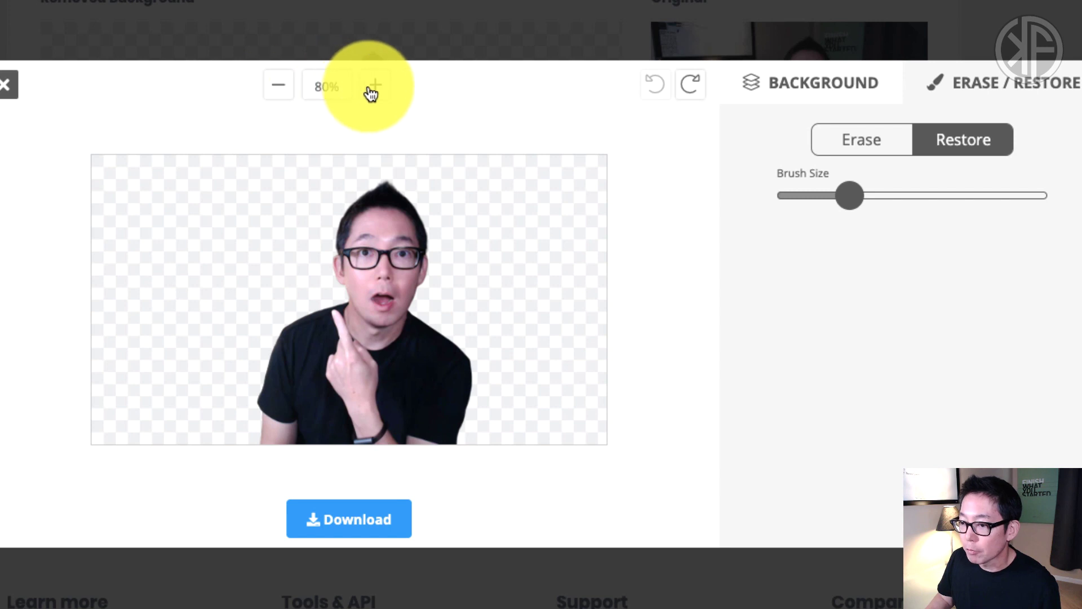
click(374, 88)
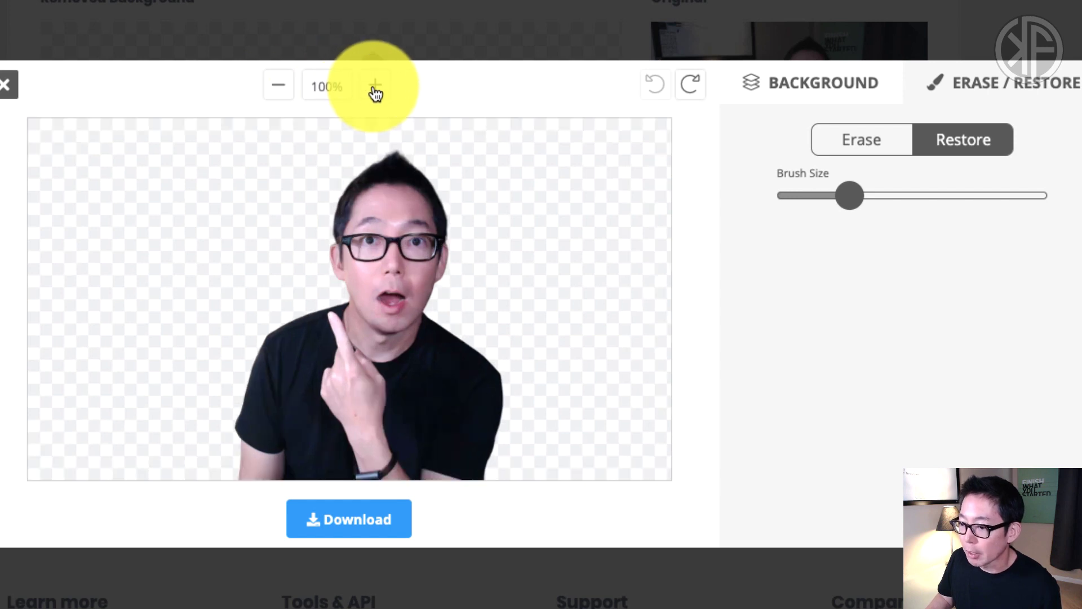
Step: Download the transparent cutout as Image-removebg-preview (1).png into Downloads
click(366, 520)
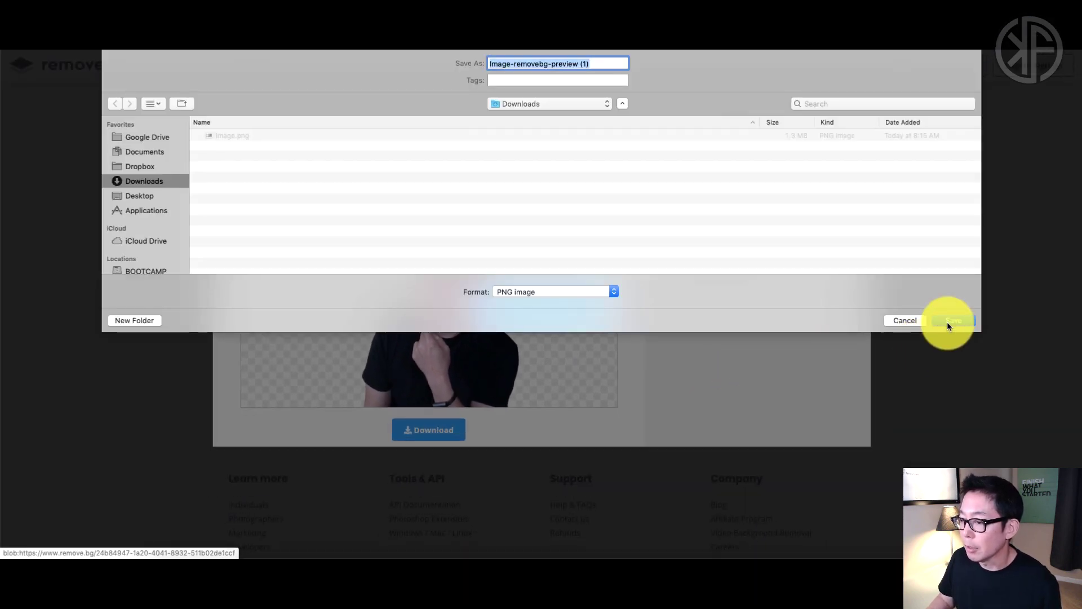
key(Return)
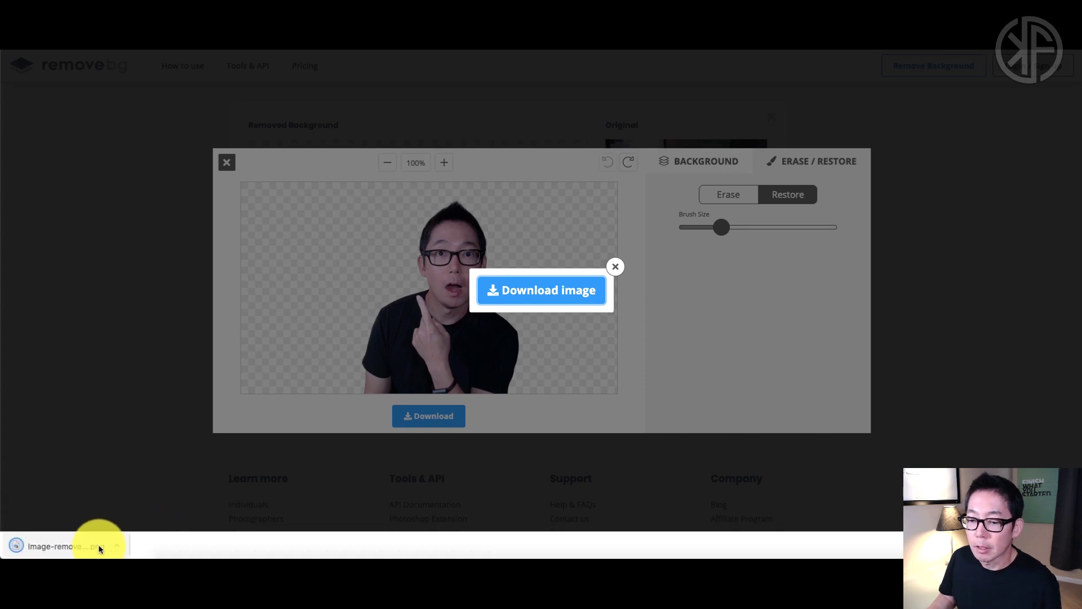
click(90, 548)
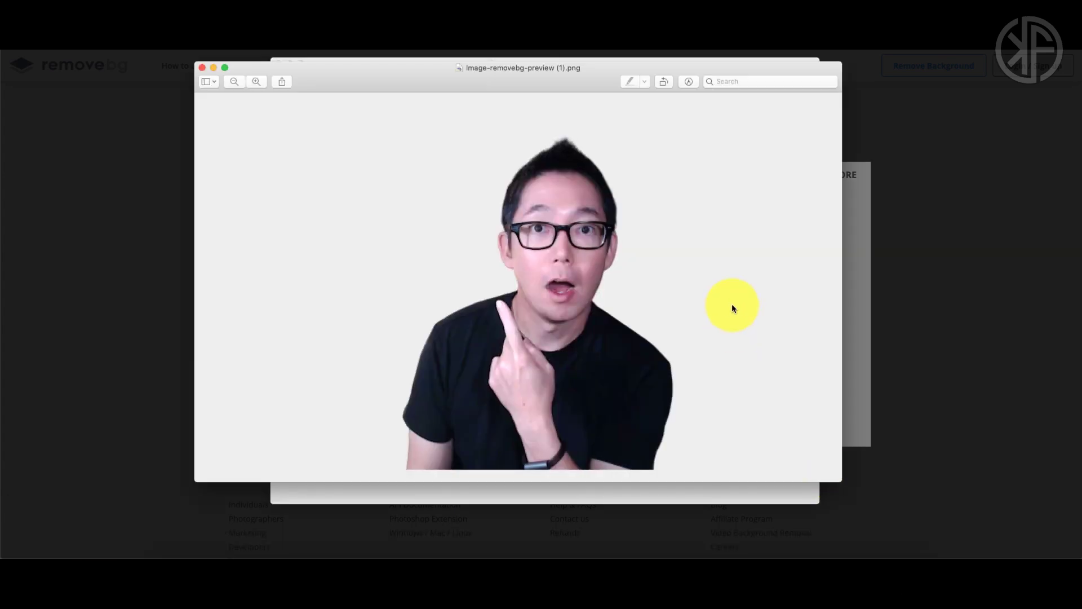